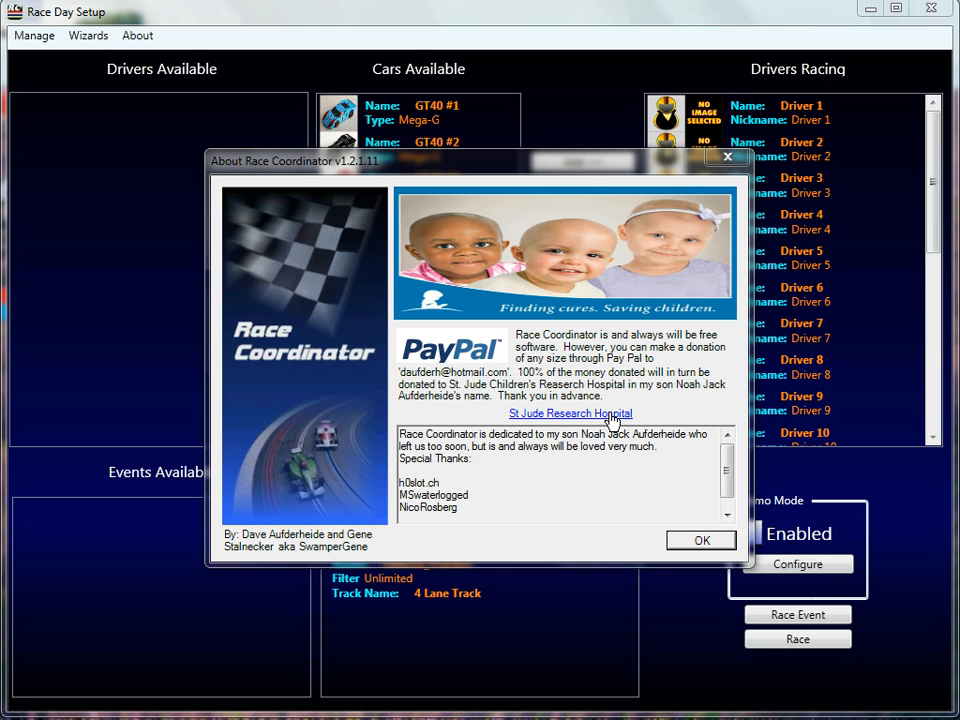
Close the About dialog and set the Tutorial_RR race's heat setup to Custom Rotation in the Race Manager.
{"action": "left_click", "coordinate": [684, 544]}
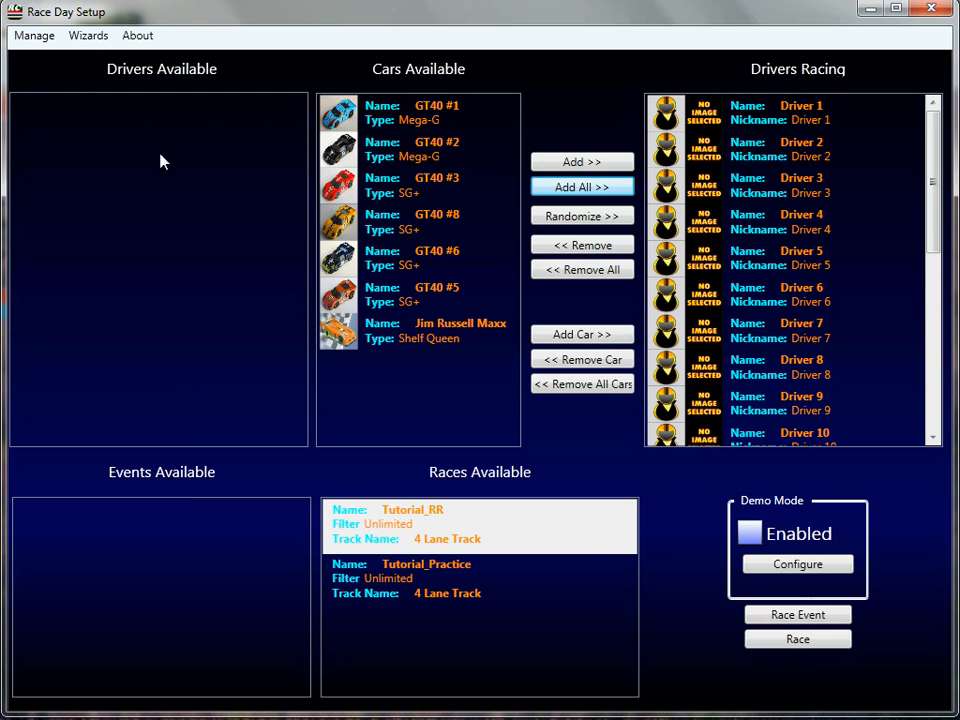
{"action": "left_click", "coordinate": [38, 36]}
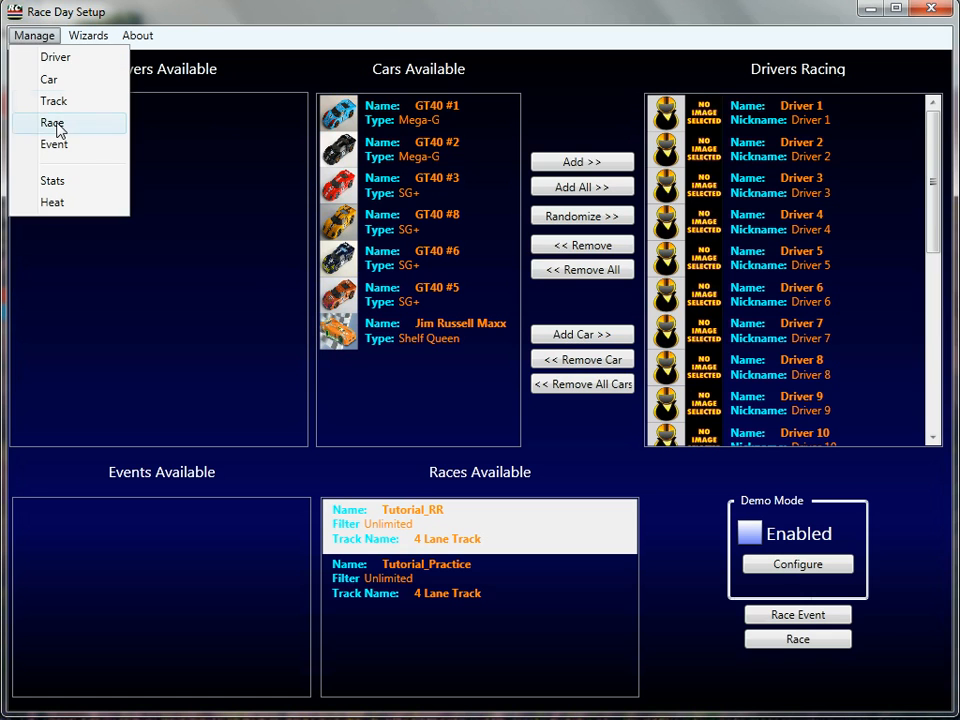
{"action": "left_click", "coordinate": [57, 126]}
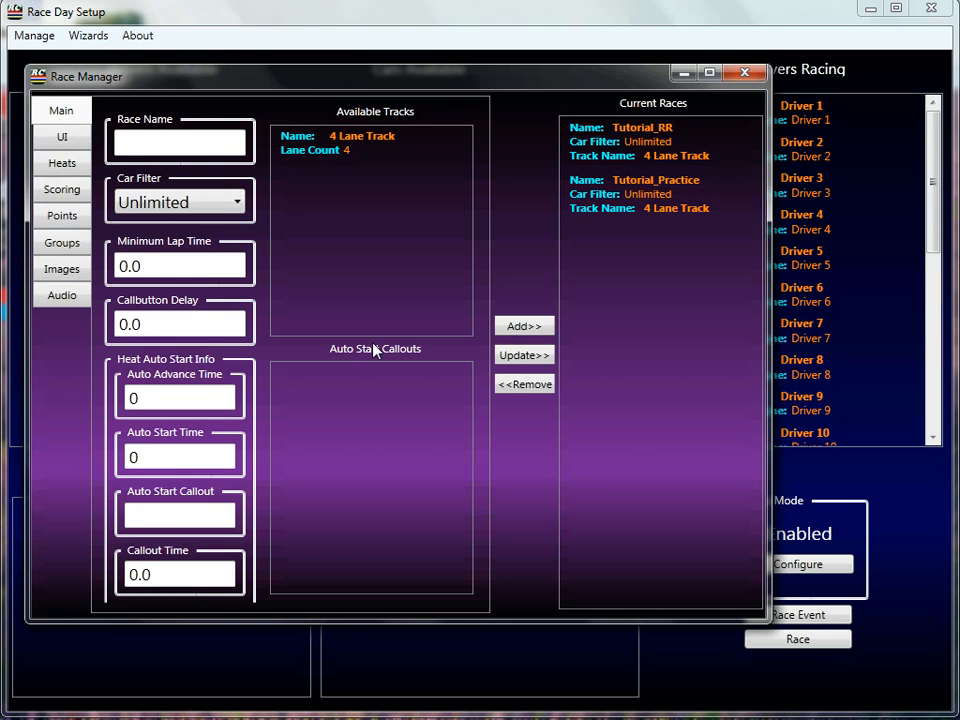
{"action": "left_click", "coordinate": [623, 160]}
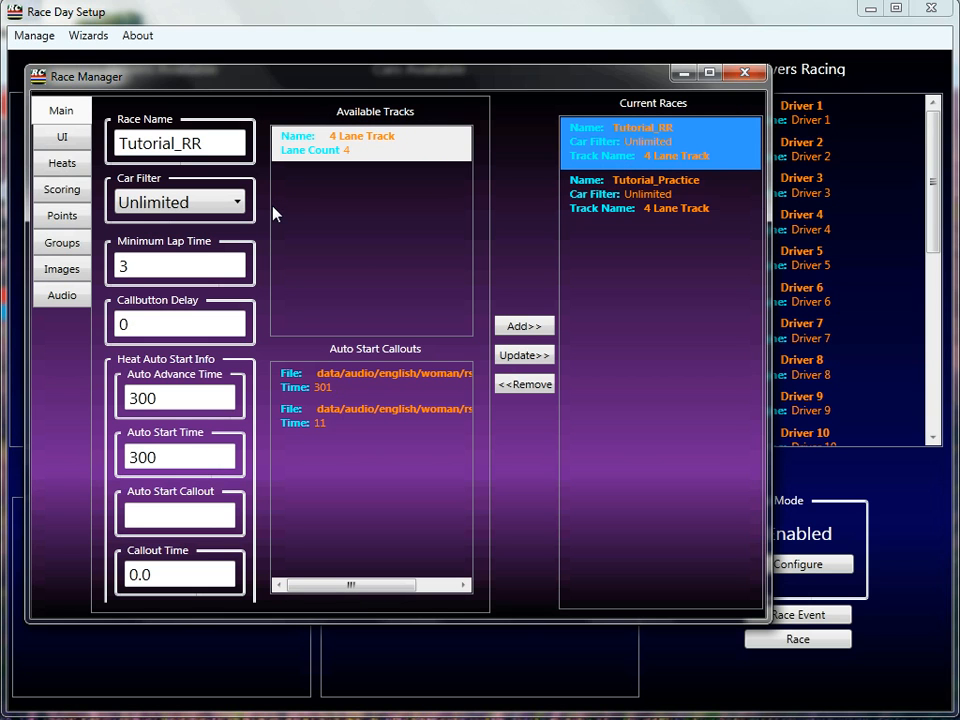
{"action": "left_click", "coordinate": [57, 163]}
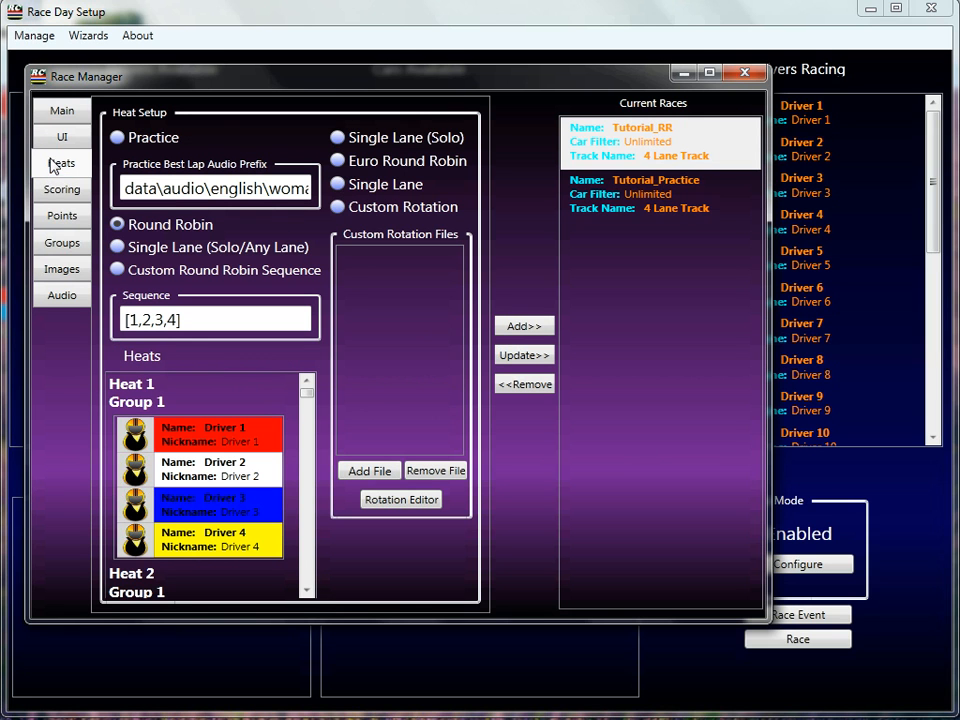
{"action": "left_click", "coordinate": [381, 213]}
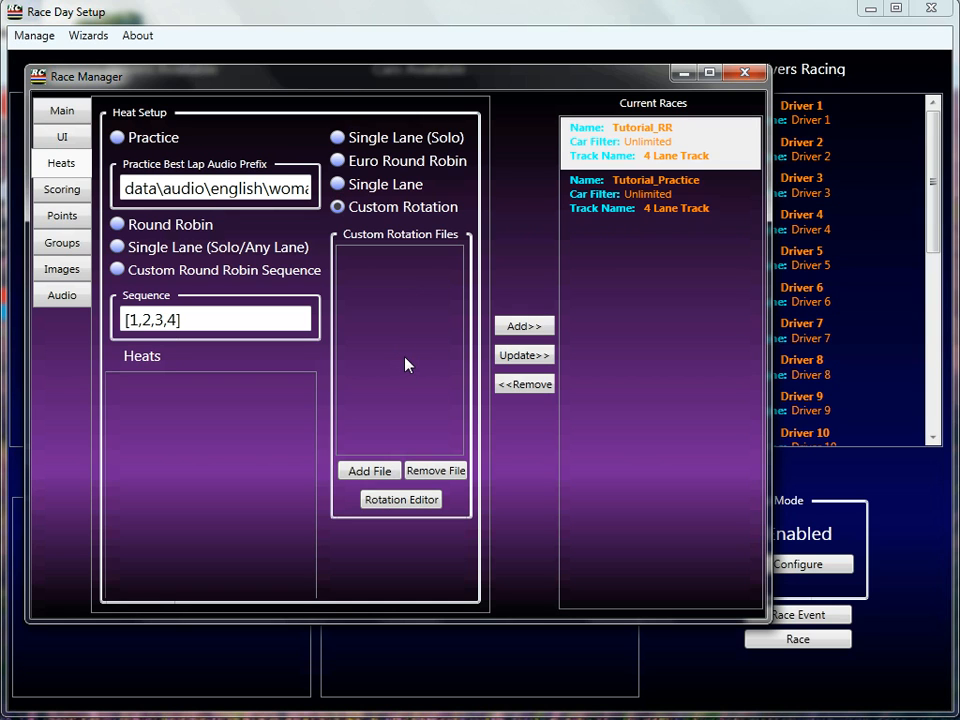
Show all file types, add the custom rotation file "eahorc heats 7_8 drivers", and review its heats through to the last one.
{"action": "left_click", "coordinate": [379, 485]}
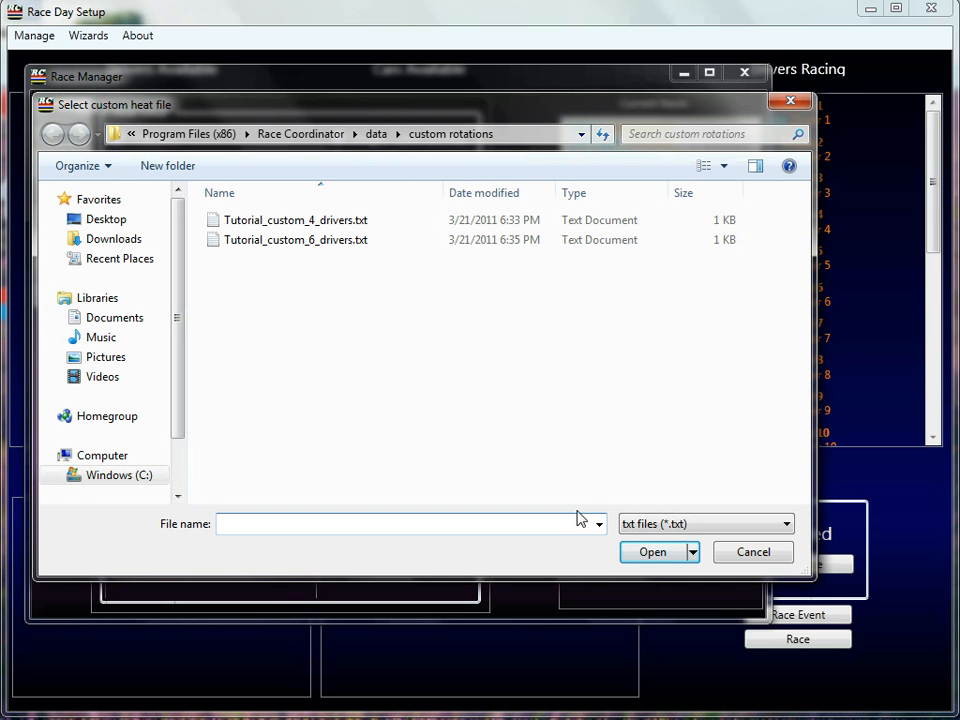
{"action": "left_click", "coordinate": [652, 524]}
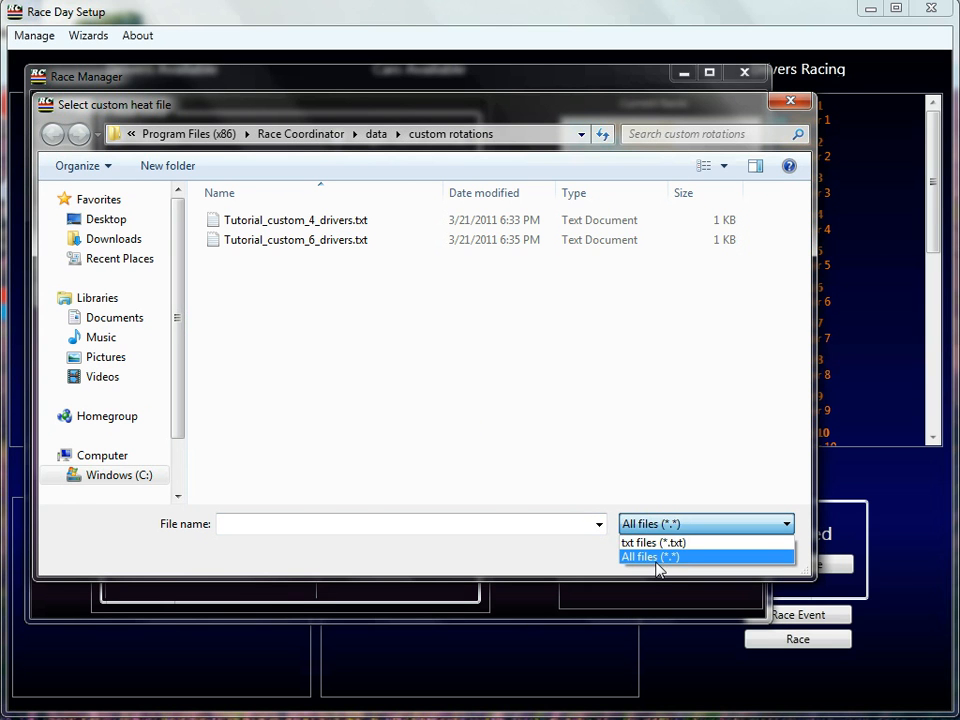
{"action": "left_click", "coordinate": [657, 557]}
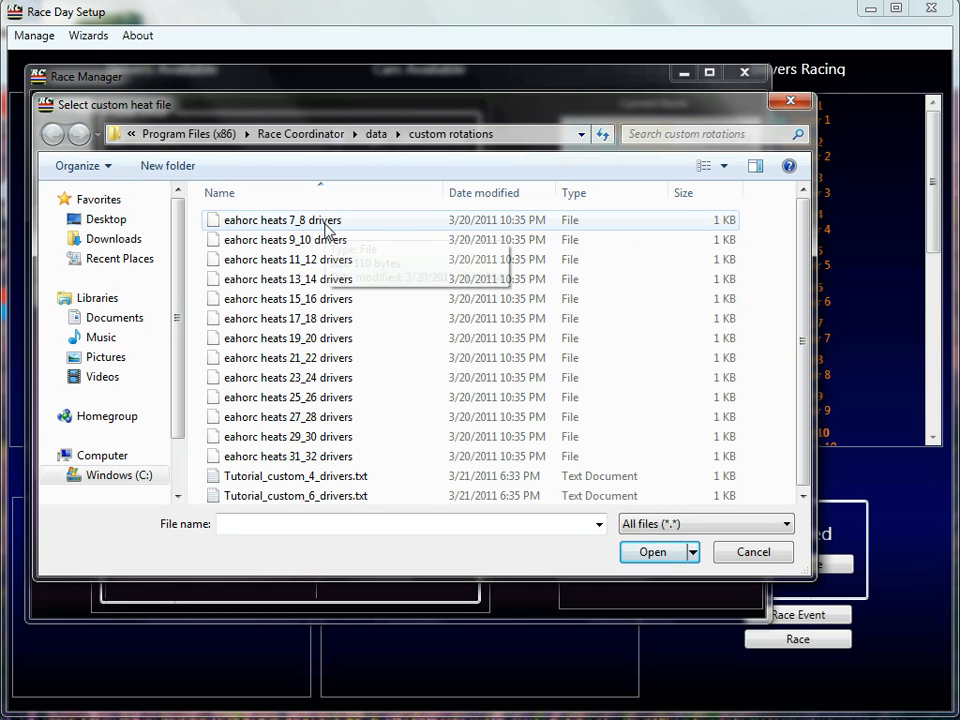
{"action": "double_click", "coordinate": [283, 220]}
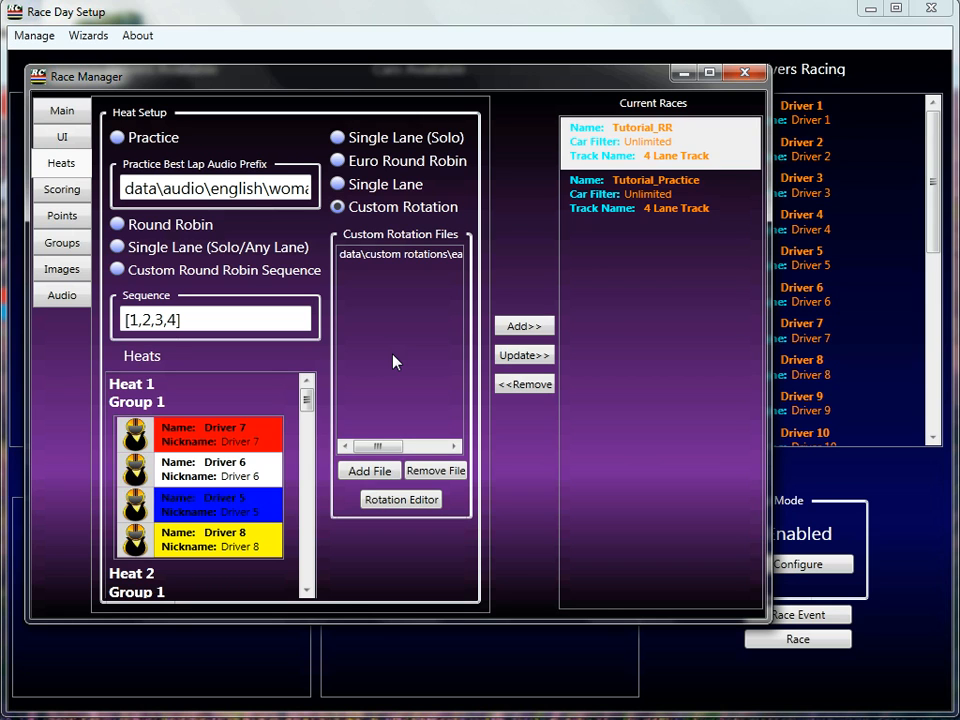
{"action": "left_click_drag", "start_coordinate": [386, 453], "coordinate": [441, 453]}
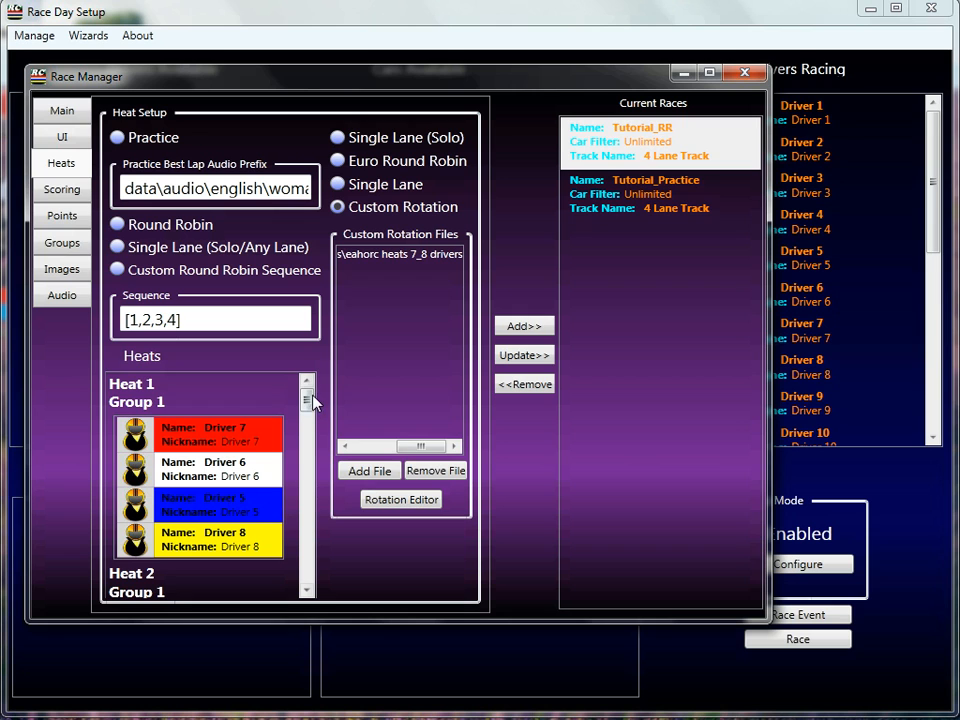
{"action": "left_click_drag", "start_coordinate": [308, 402], "coordinate": [298, 583]}
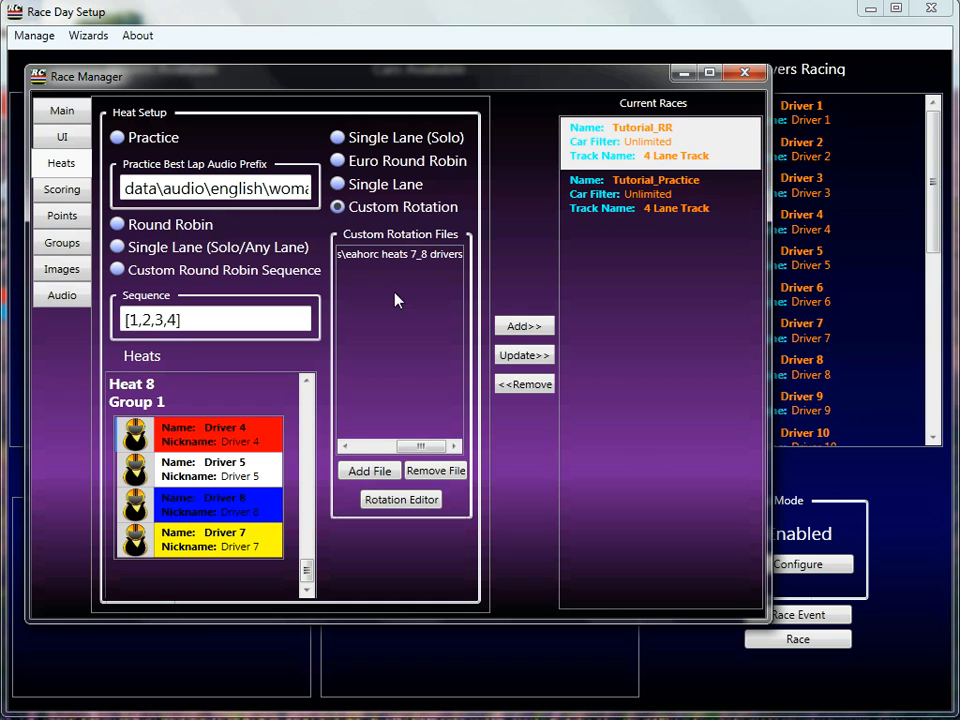
{"action": "left_click", "coordinate": [430, 256]}
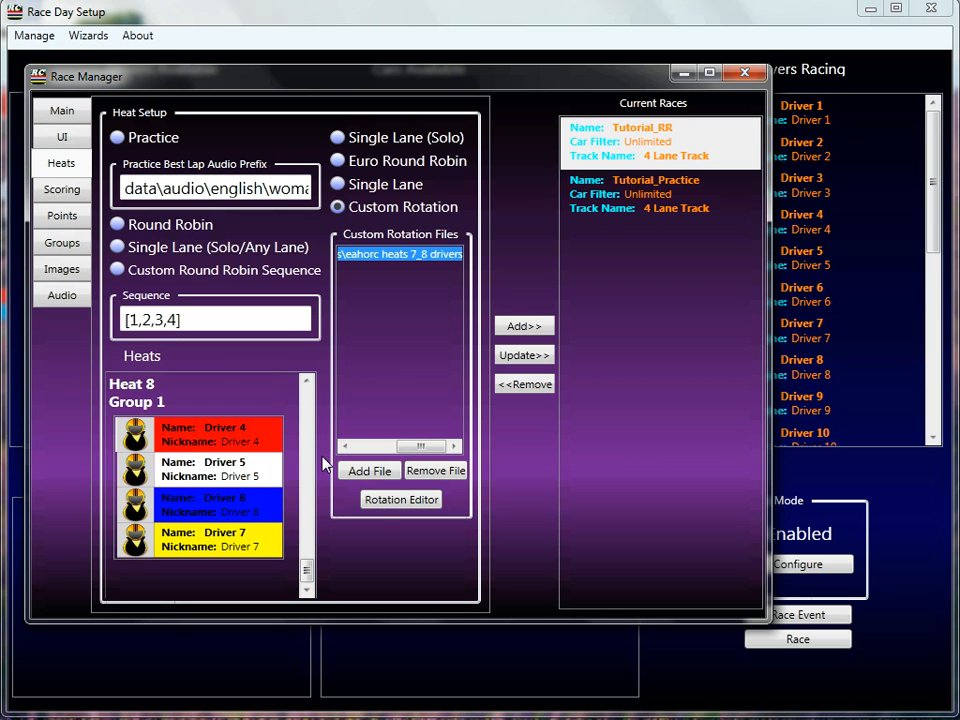
Add the custom rotation file "eahorc heats 9_10 drivers" to the race and check its final heats.
{"action": "left_click", "coordinate": [386, 473]}
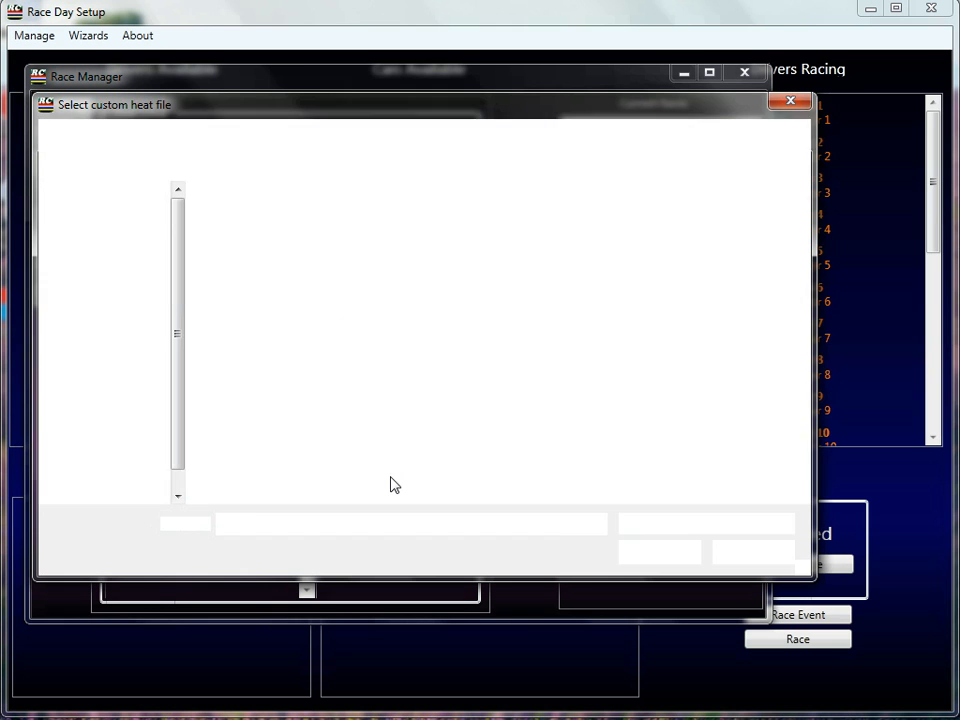
{"action": "left_click", "coordinate": [676, 530]}
{"action": "left_click", "coordinate": [686, 558]}
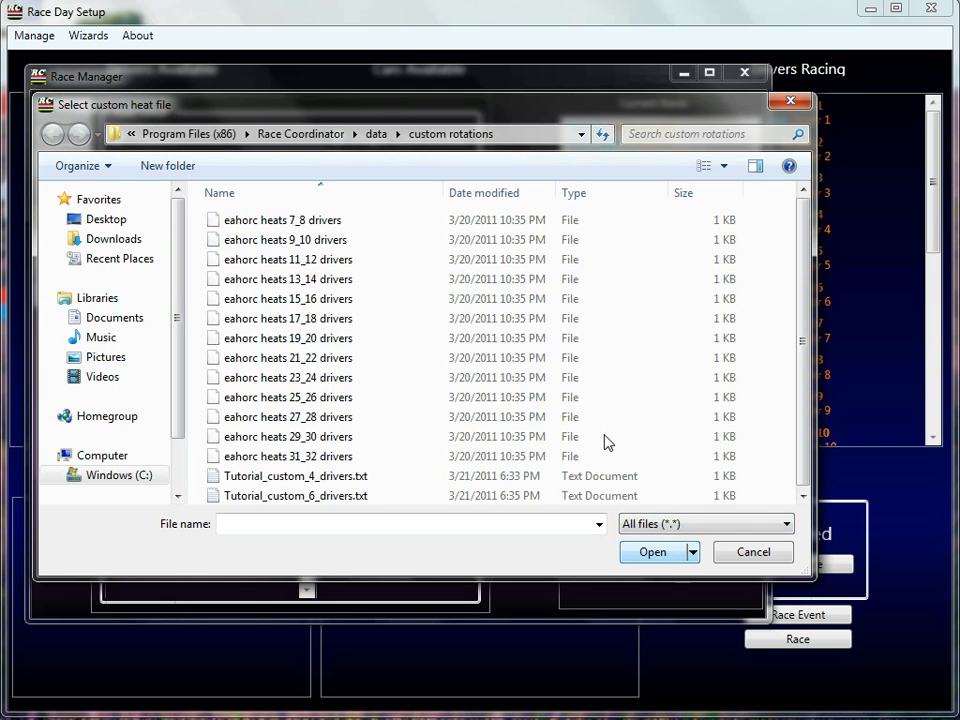
{"action": "double_click", "coordinate": [290, 240]}
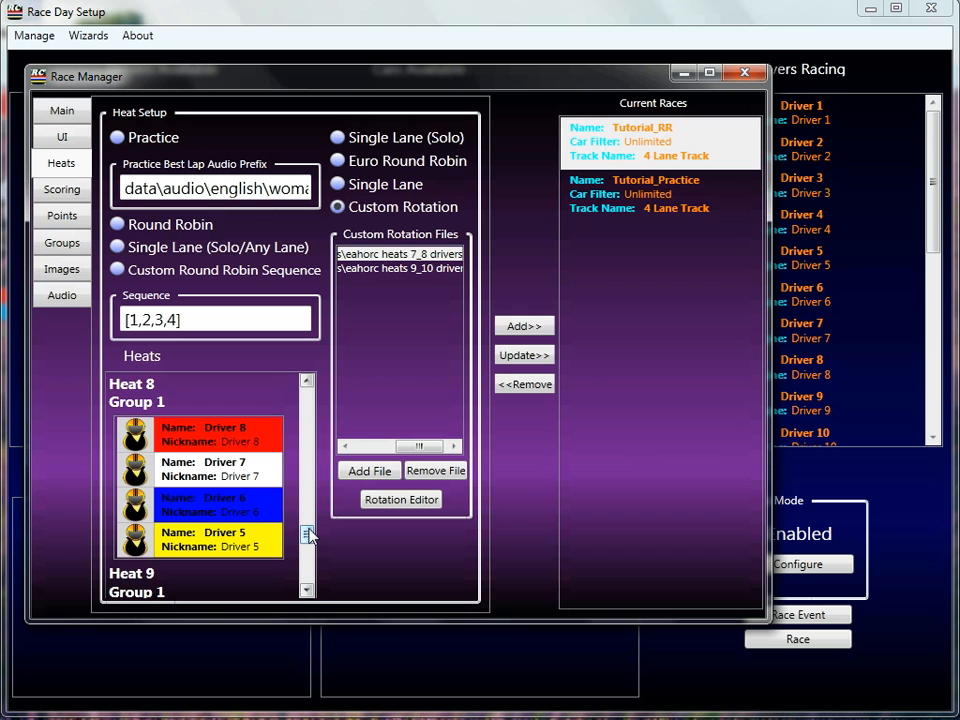
{"action": "left_click_drag", "start_coordinate": [308, 536], "coordinate": [306, 595]}
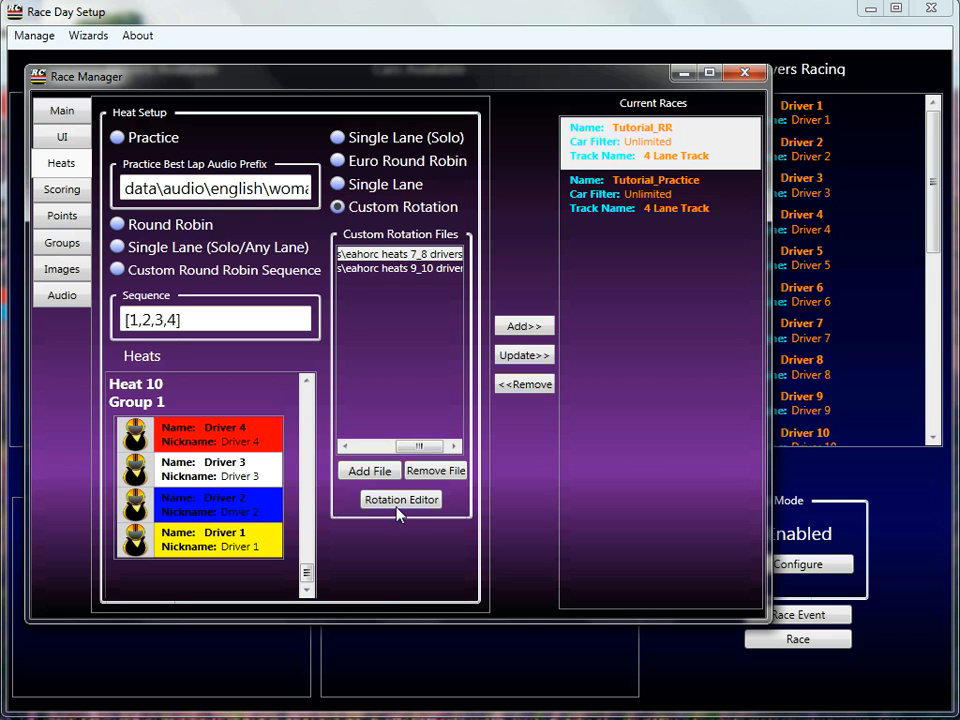
Add the custom rotation file "eahorc heats 31_32 drivers" to the race's rotation files.
{"action": "left_click", "coordinate": [370, 474]}
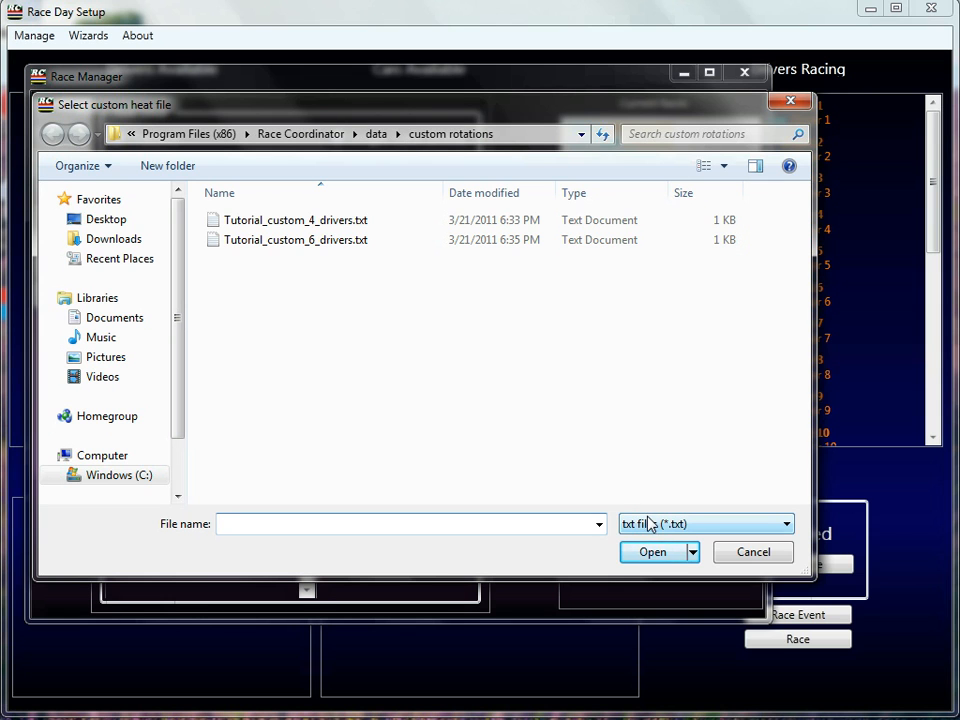
{"action": "left_click", "coordinate": [677, 523]}
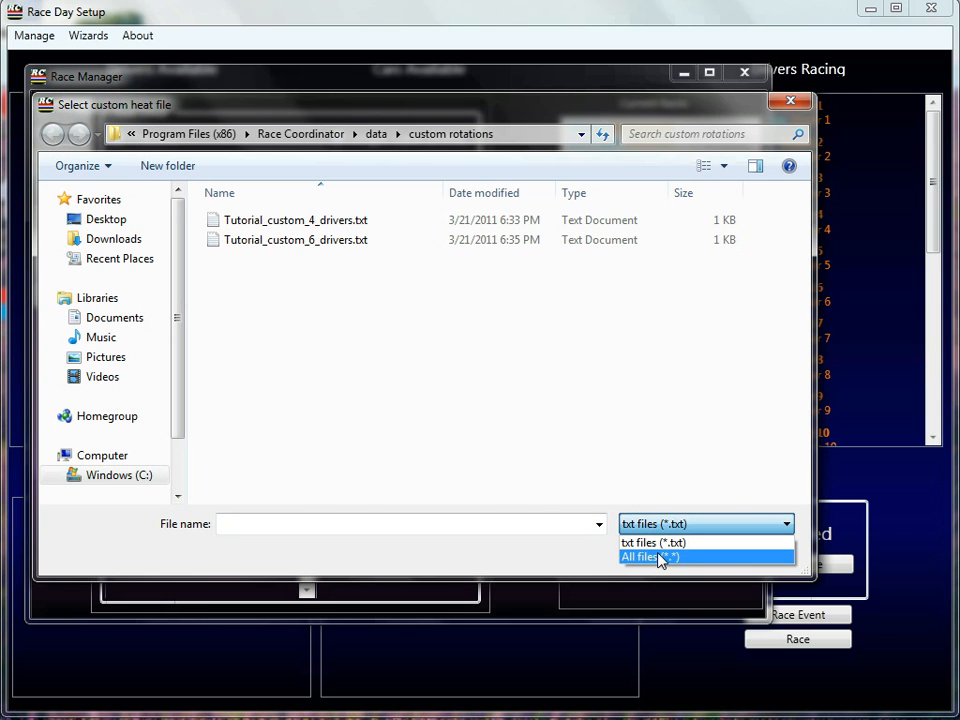
{"action": "left_click", "coordinate": [660, 557]}
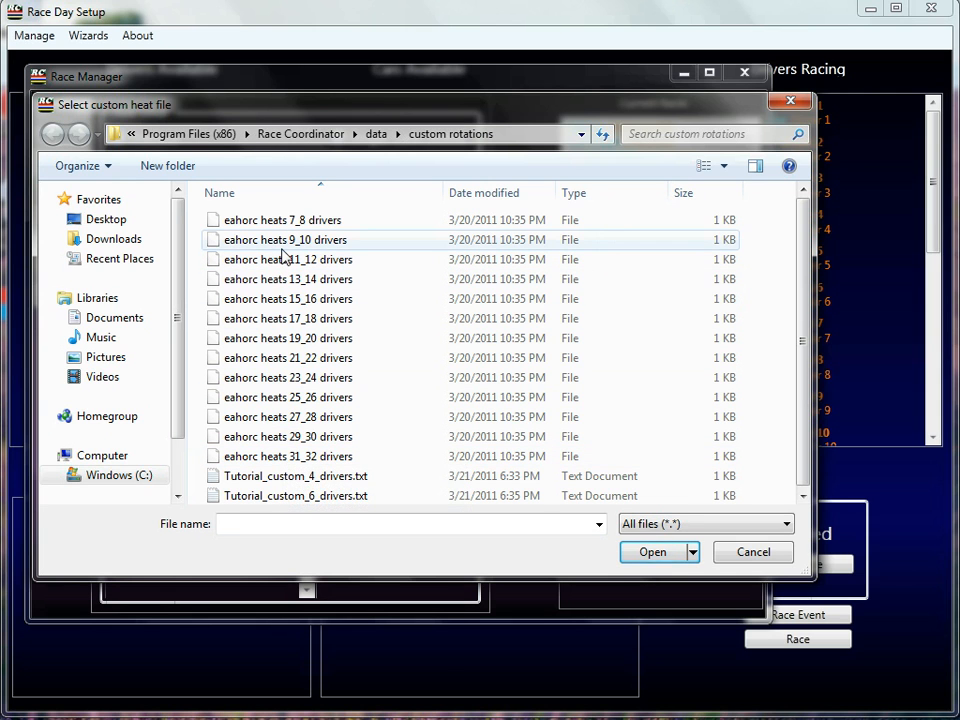
{"action": "double_click", "coordinate": [313, 457]}
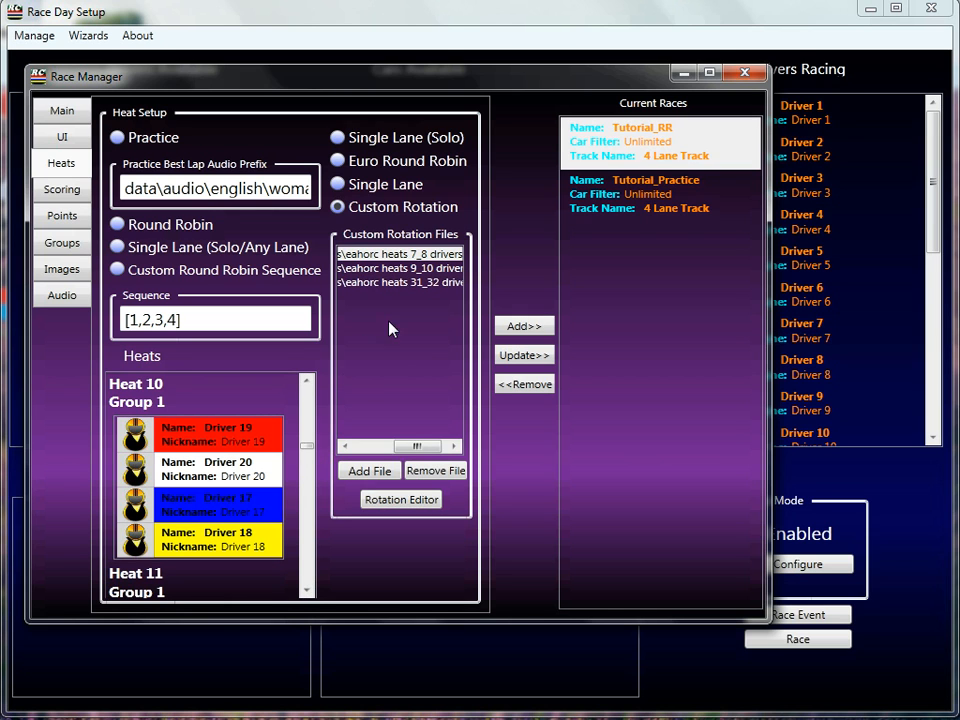
Examine the driver and lane assignments in the generated heats, from the last heat back to Heat 13.
{"action": "left_click_drag", "start_coordinate": [308, 456], "coordinate": [294, 607]}
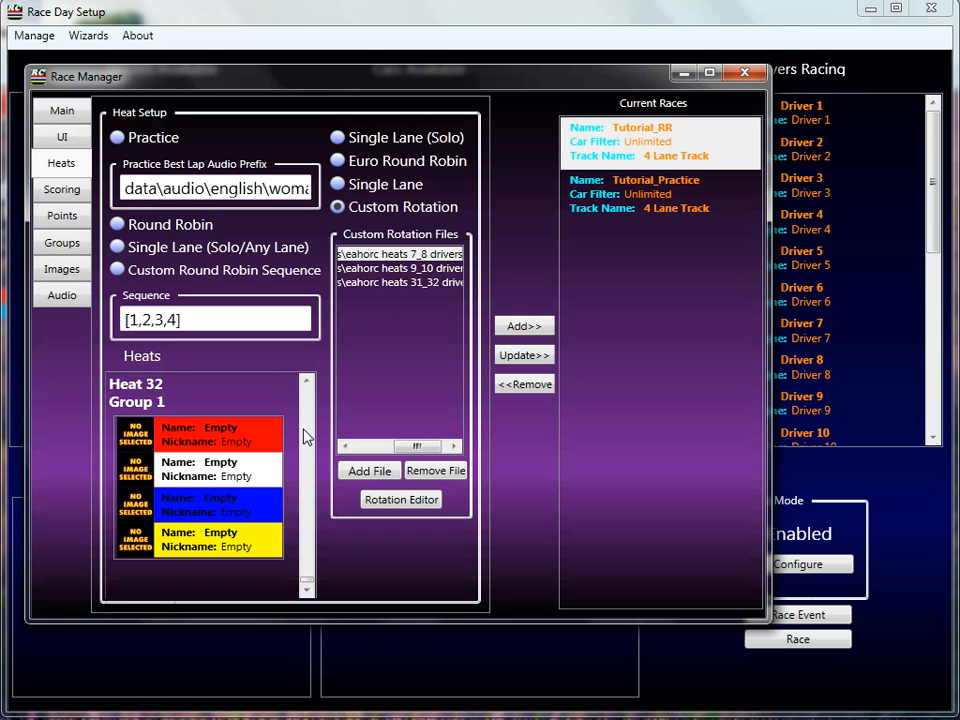
{"action": "left_click", "coordinate": [308, 432]}
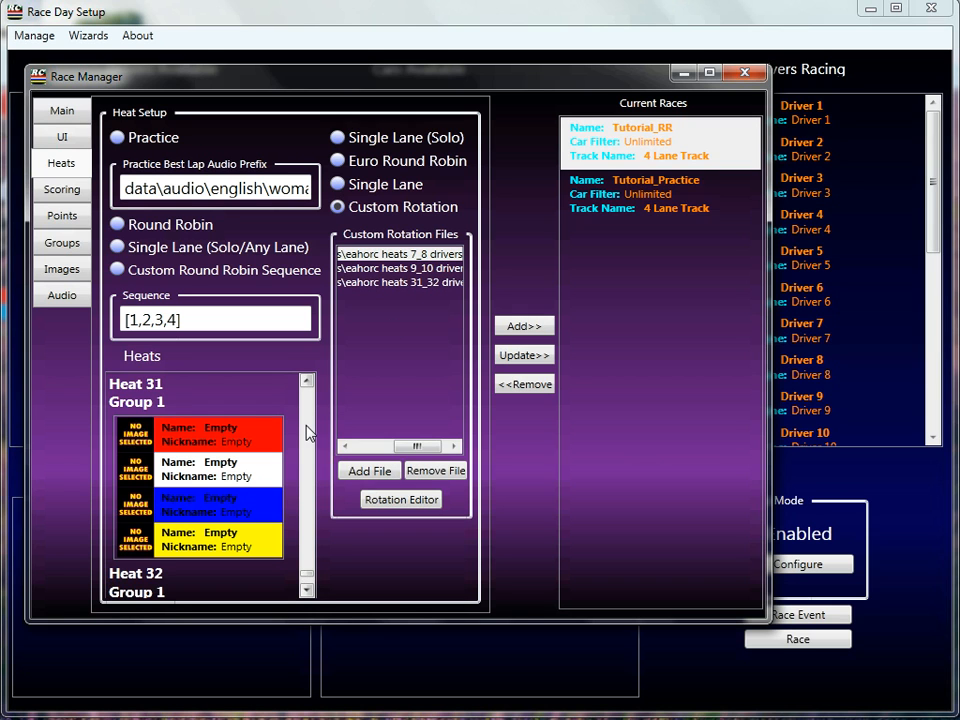
{"action": "left_click", "coordinate": [308, 430]}
{"action": "left_click", "coordinate": [308, 430]}
{"action": "left_click", "coordinate": [308, 430]}
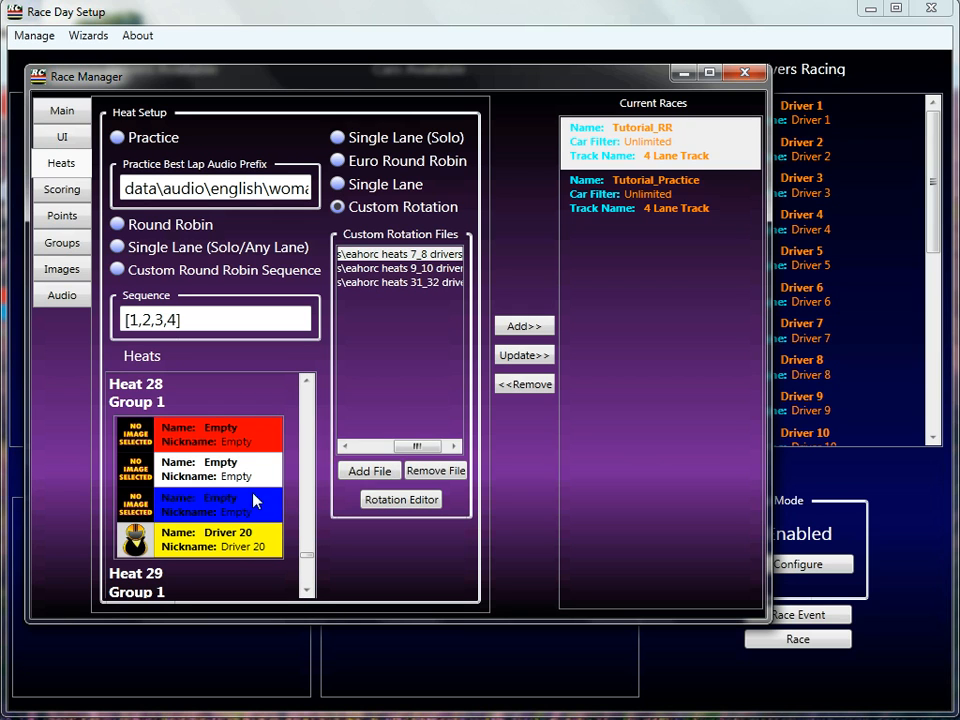
{"action": "left_click", "coordinate": [309, 437]}
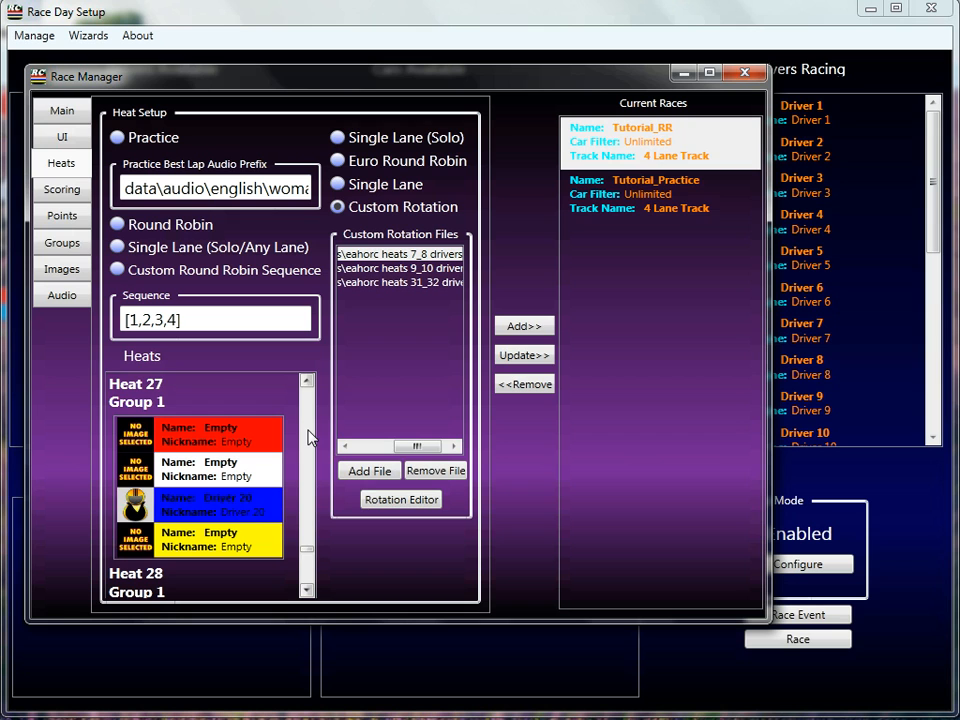
{"action": "left_click", "coordinate": [309, 437]}
{"action": "left_click", "coordinate": [309, 437]}
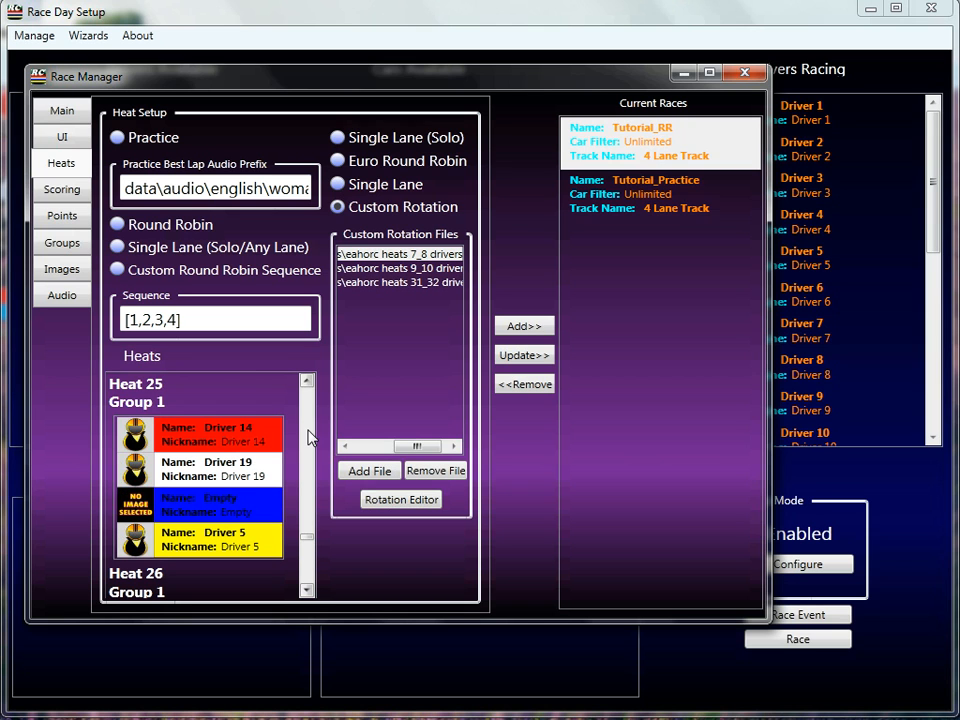
{"action": "left_click", "coordinate": [309, 437]}
{"action": "left_click", "coordinate": [309, 437]}
{"action": "left_click", "coordinate": [309, 437]}
{"action": "left_click", "coordinate": [309, 437]}
{"action": "left_click", "coordinate": [309, 437]}
{"action": "left_click", "coordinate": [309, 437]}
{"action": "left_click", "coordinate": [309, 437]}
{"action": "left_click", "coordinate": [309, 437]}
{"action": "left_click", "coordinate": [309, 437]}
{"action": "left_click", "coordinate": [309, 437]}
{"action": "left_click", "coordinate": [309, 414]}
{"action": "left_click", "coordinate": [309, 414]}
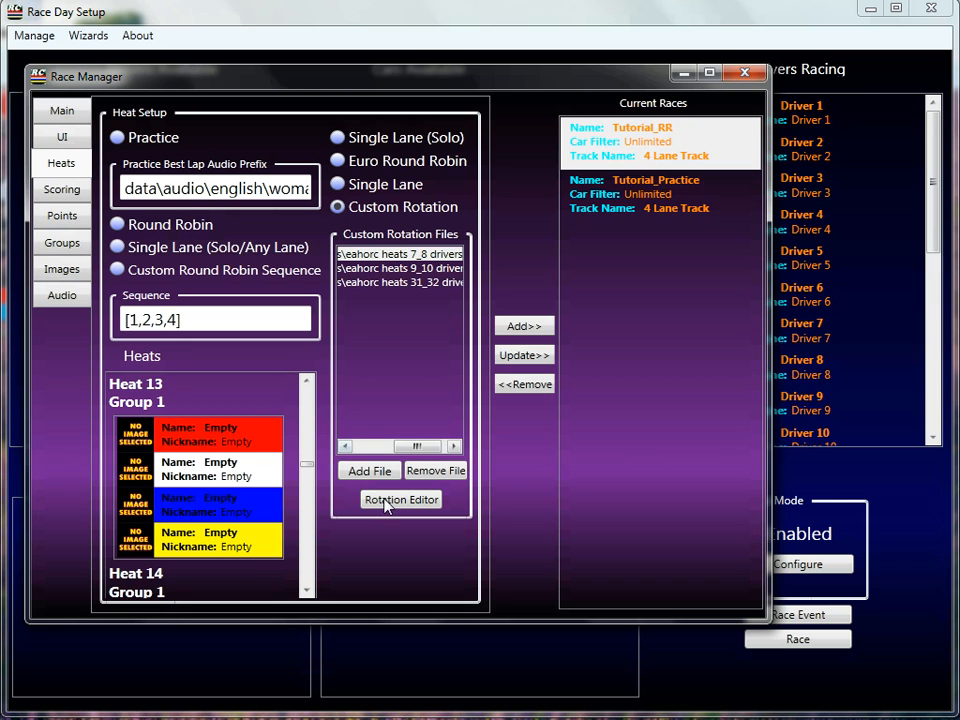
Add the custom rotation file "eahorc heats 19_20 drivers" and review its heats through to the last one.
{"action": "left_click", "coordinate": [369, 473]}
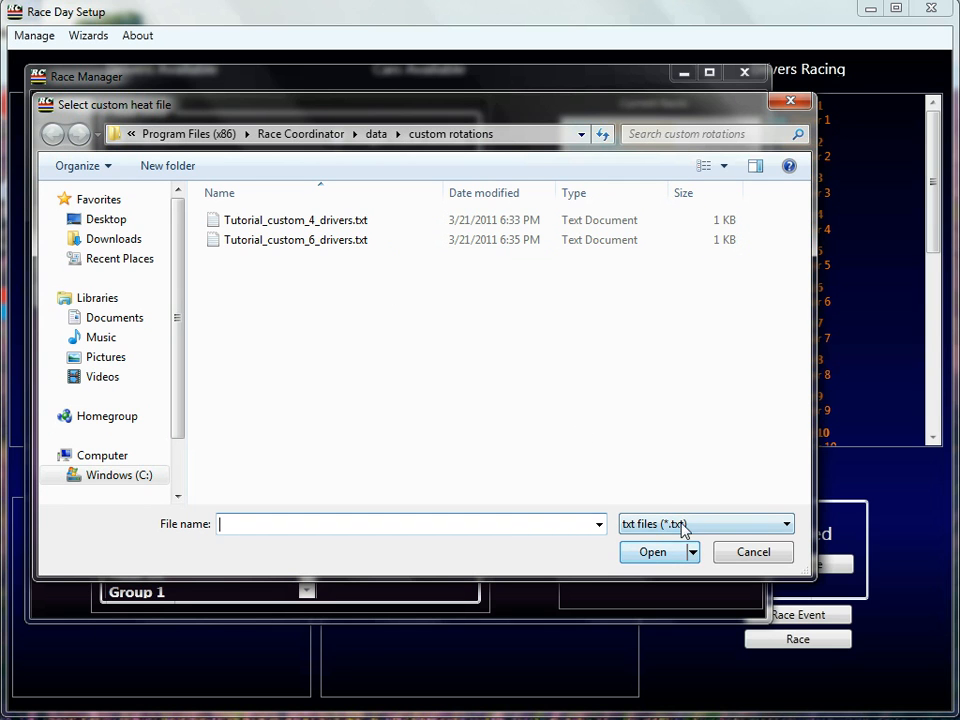
{"action": "left_click", "coordinate": [685, 526]}
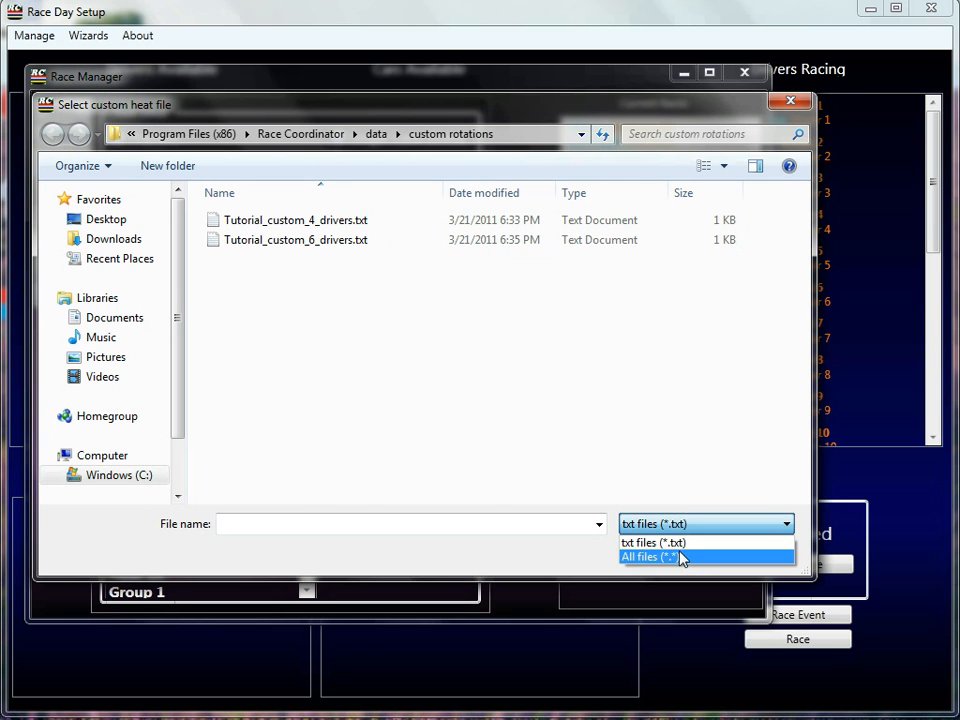
{"action": "left_click", "coordinate": [679, 557]}
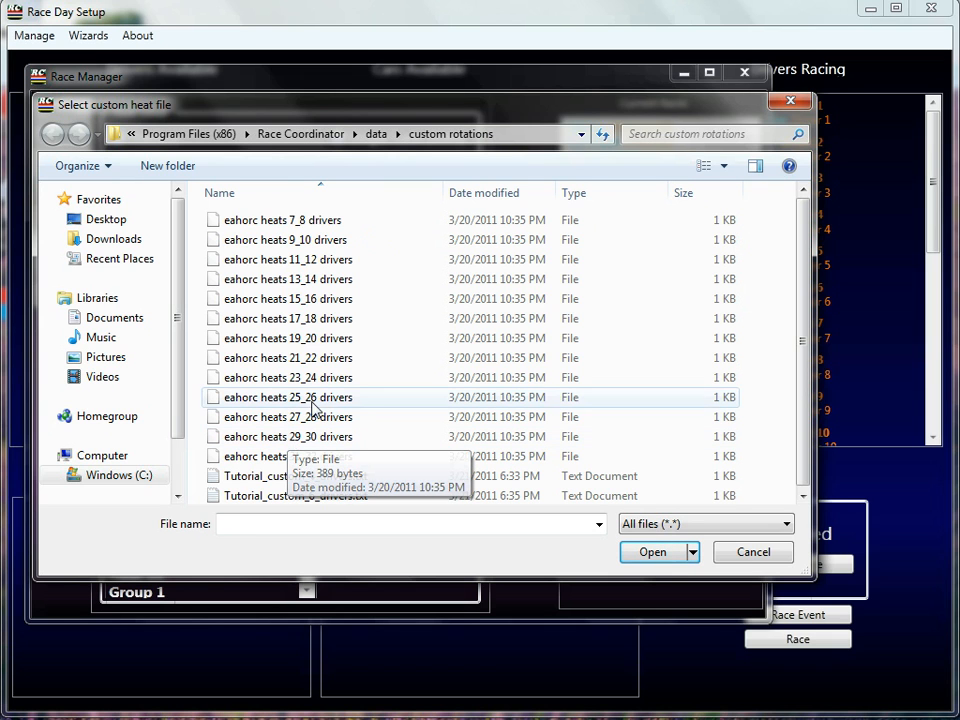
{"action": "double_click", "coordinate": [336, 346]}
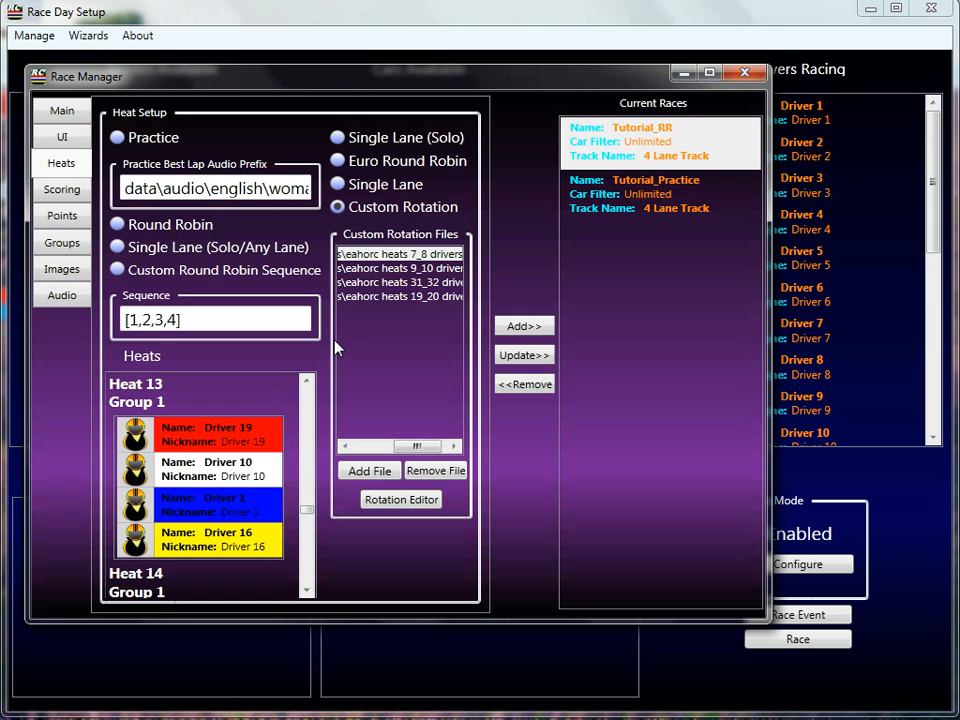
{"action": "left_click", "coordinate": [419, 297]}
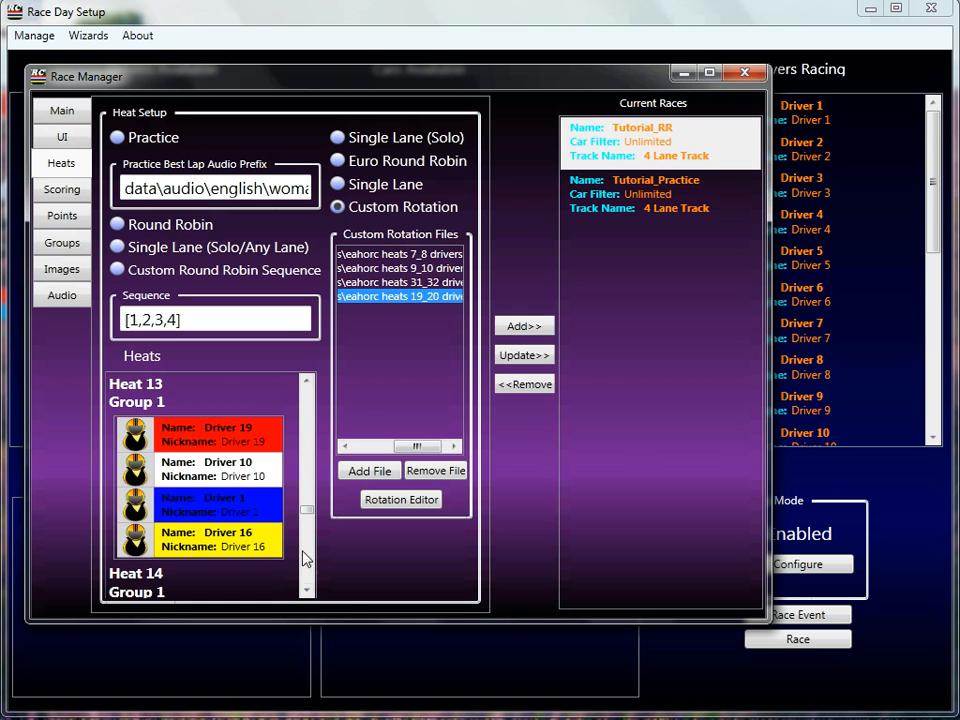
{"action": "scroll", "coordinate": [311, 510], "scroll_direction": "up", "scroll_amount": 1}
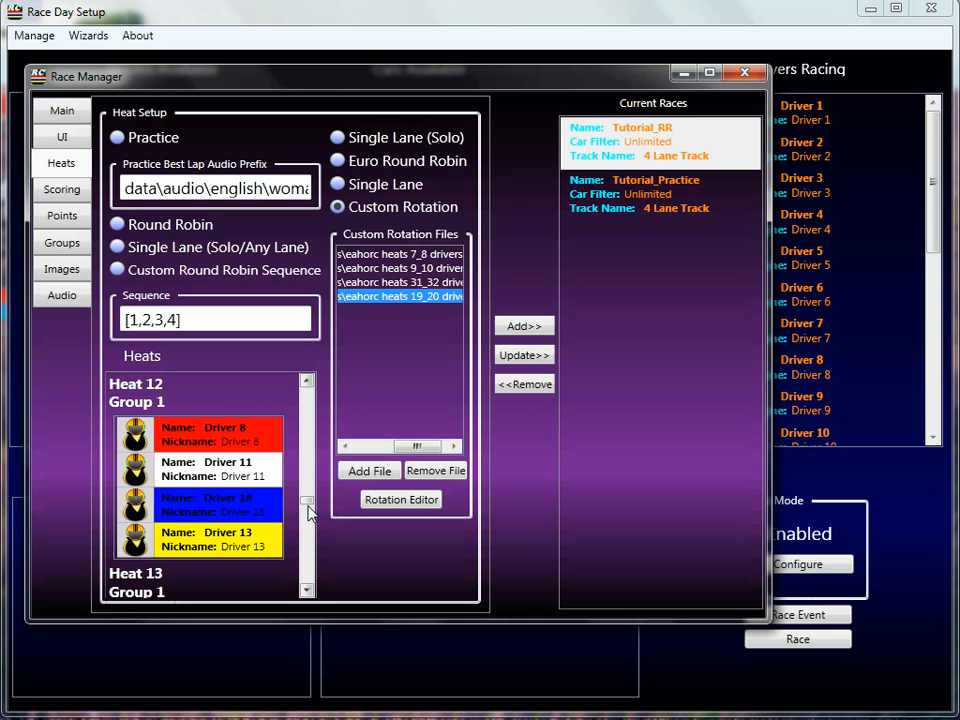
{"action": "scroll", "coordinate": [305, 561], "scroll_direction": "down", "scroll_amount": 6}
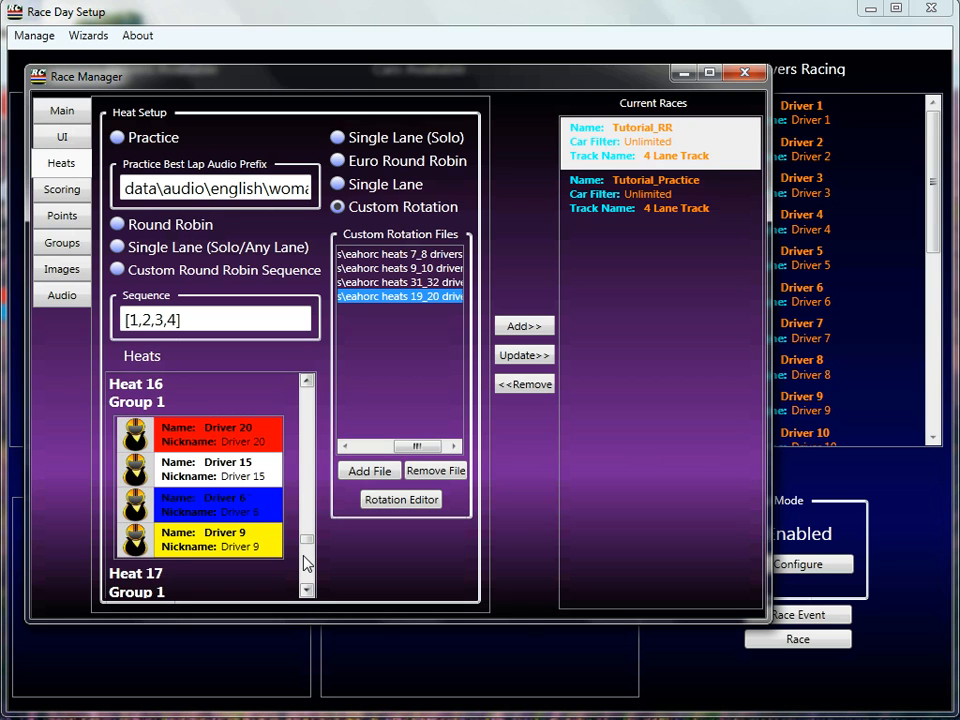
{"action": "scroll", "coordinate": [305, 562], "scroll_direction": "down", "scroll_amount": 2}
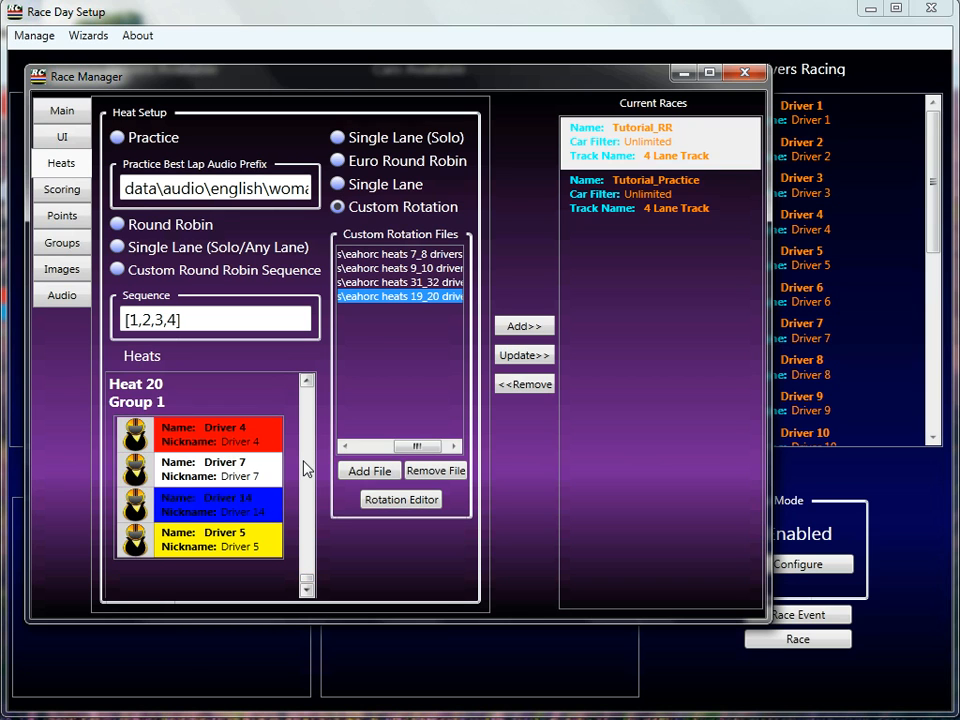
Examine the driver and lane assignments in the generated heats, from the last heat back to Heat 1.
{"action": "scroll", "coordinate": [305, 466], "scroll_direction": "up", "scroll_amount": 2}
{"action": "scroll", "coordinate": [305, 466], "scroll_direction": "up", "scroll_amount": 5}
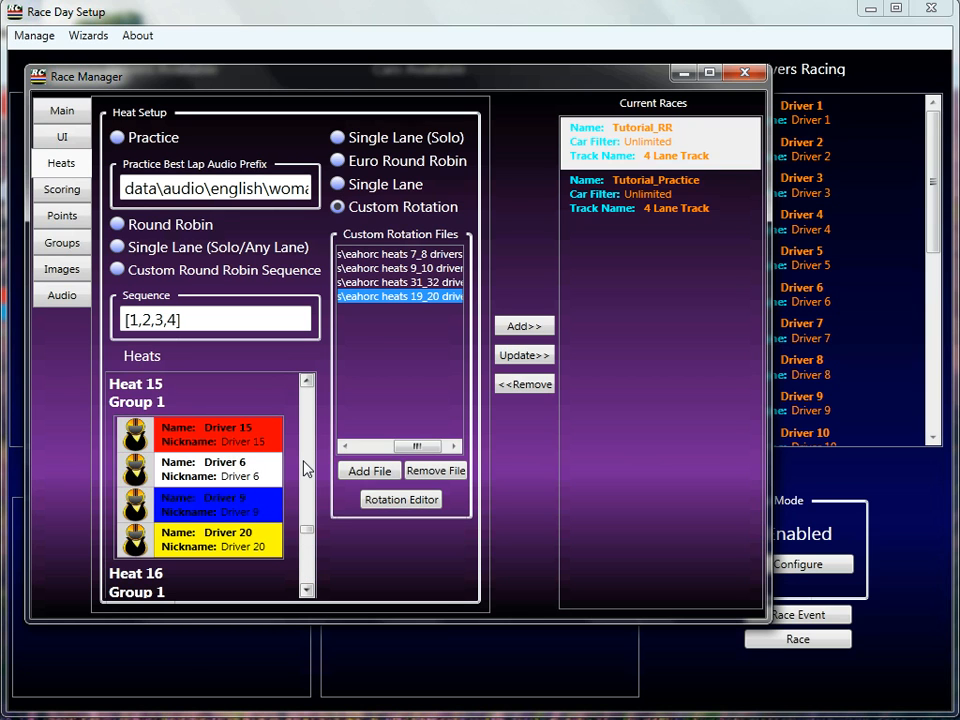
{"action": "scroll", "coordinate": [305, 466], "scroll_direction": "up", "scroll_amount": 5}
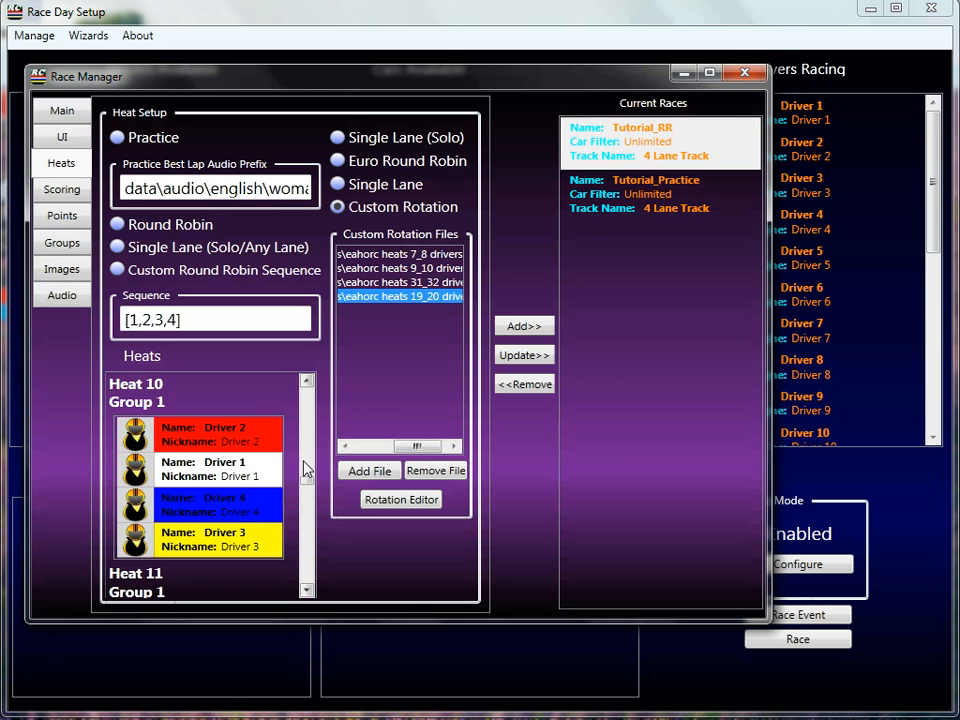
{"action": "scroll", "coordinate": [307, 430], "scroll_direction": "up", "scroll_amount": 3}
{"action": "scroll", "coordinate": [307, 409], "scroll_direction": "up", "scroll_amount": 3}
{"action": "scroll", "coordinate": [307, 409], "scroll_direction": "up", "scroll_amount": 1}
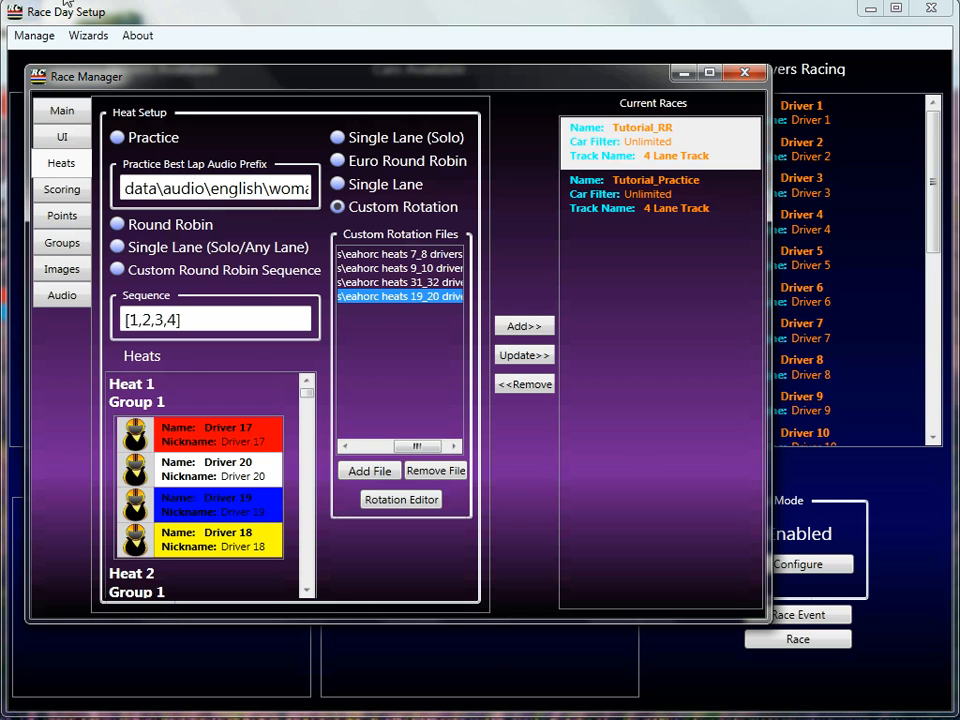
Change the race name to Tutorial_Custom and add it to the current races as a new race with the custom rotation setup.
{"action": "left_click", "coordinate": [57, 118]}
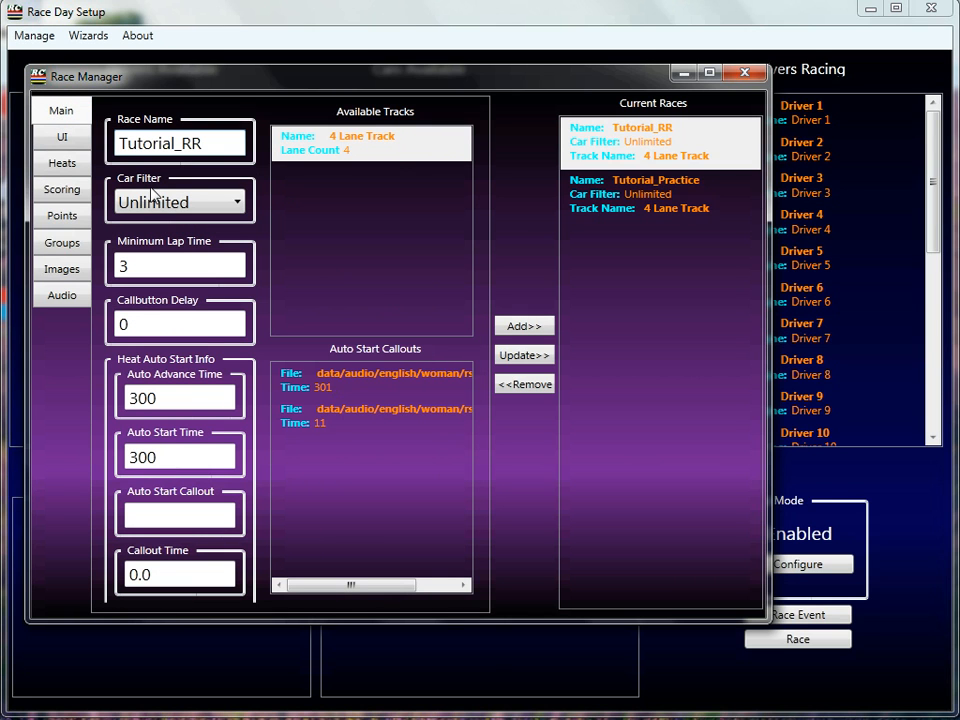
{"action": "left_click", "coordinate": [216, 144]}
{"action": "key", "text": "BackSpace"}
{"action": "key", "text": "BackSpace"}
{"action": "type", "text": "Cusomt"}
{"action": "key", "text": "BackSpace"}
{"action": "key", "text": "BackSpace"}
{"action": "key", "text": "BackSpace"}
{"action": "type", "text": "tom"}
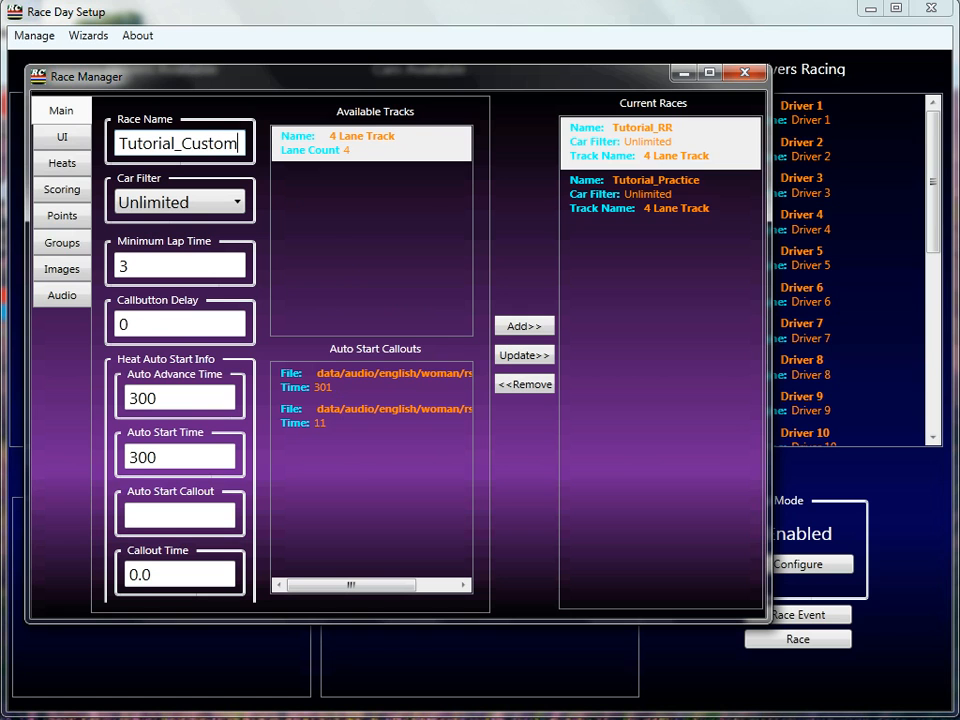
{"action": "left_click", "coordinate": [60, 162]}
{"action": "left_click", "coordinate": [524, 326]}
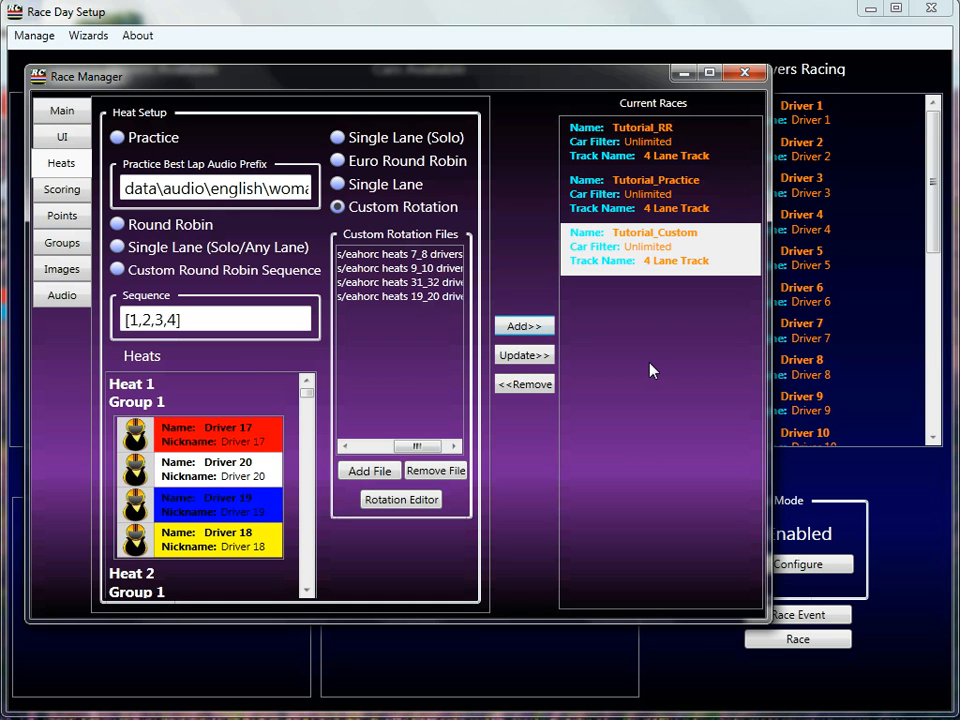
Turn off Start Behind Sensor in the start method scoring settings of the Tutorial_Custom race.
{"action": "left_click", "coordinate": [63, 192]}
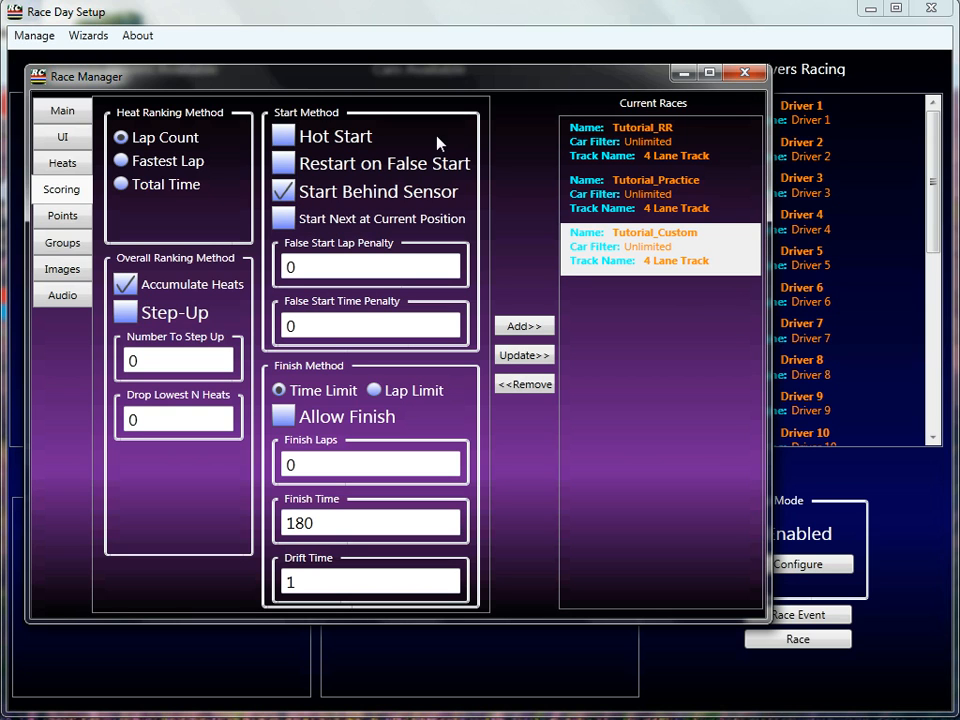
{"action": "left_click", "coordinate": [285, 190]}
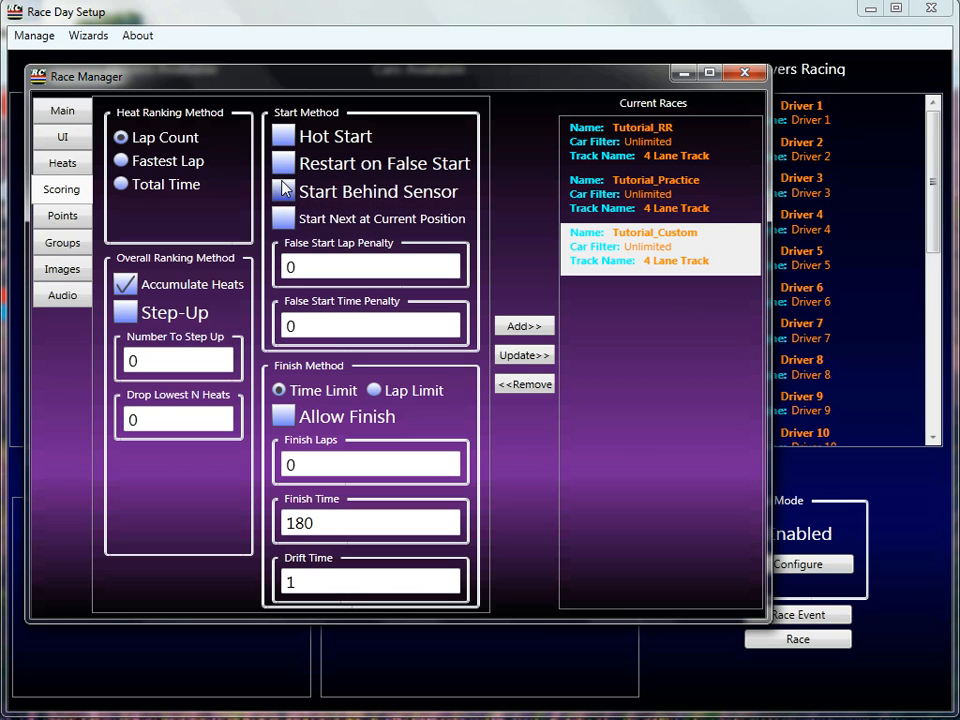